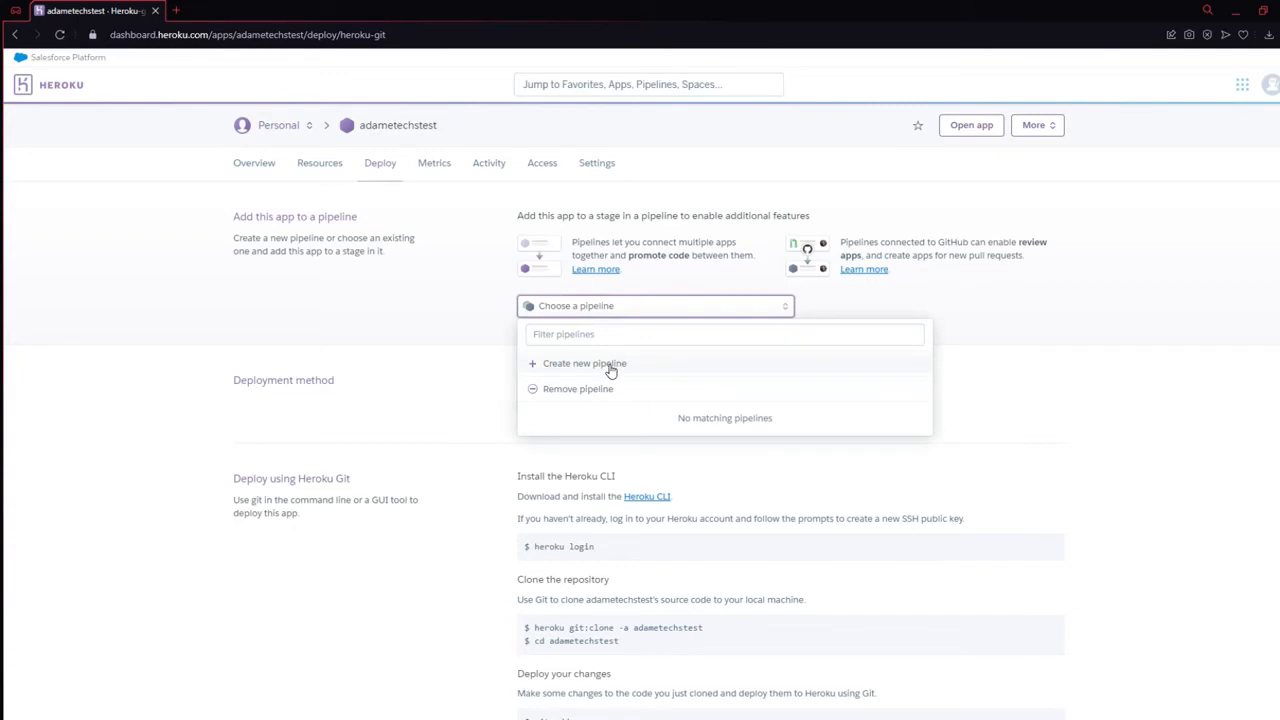
- Create a new pipeline named test-pipeline with the adametechstest app in its production stage
left_click(610, 368)
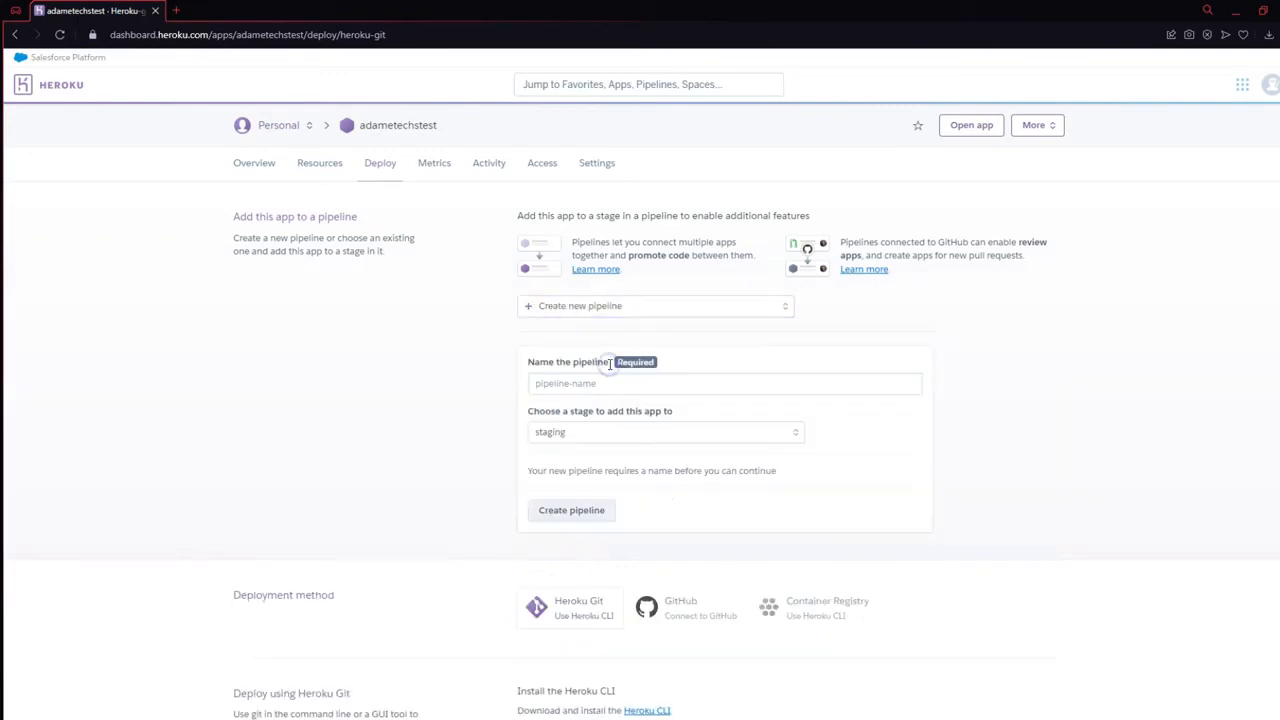
left_click(572, 380)
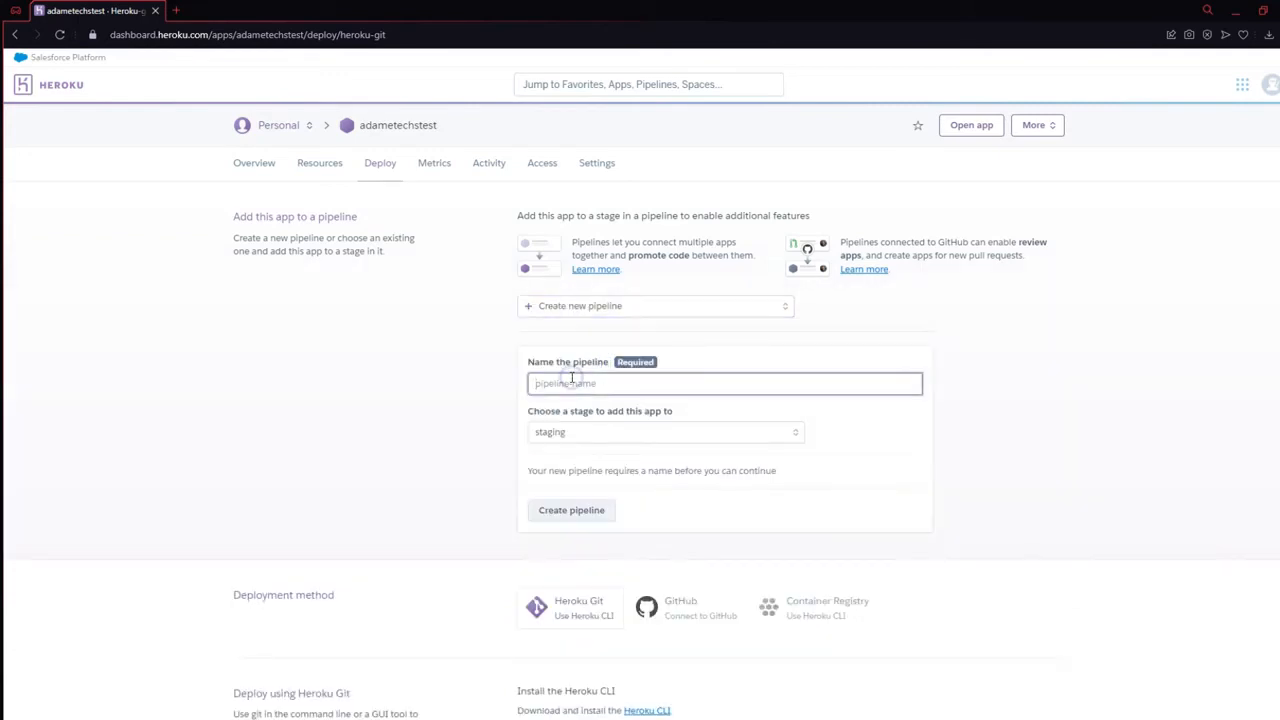
type("test")
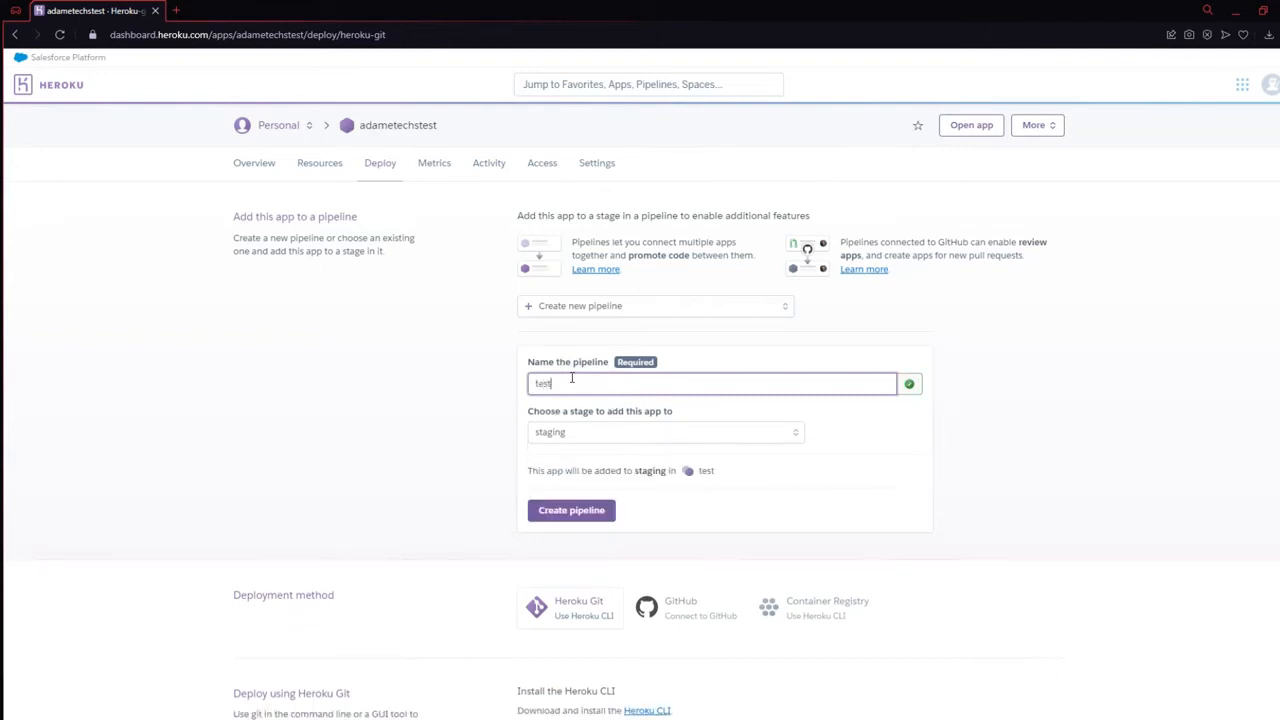
type("-pipeline")
left_click(597, 434)
left_click(600, 460)
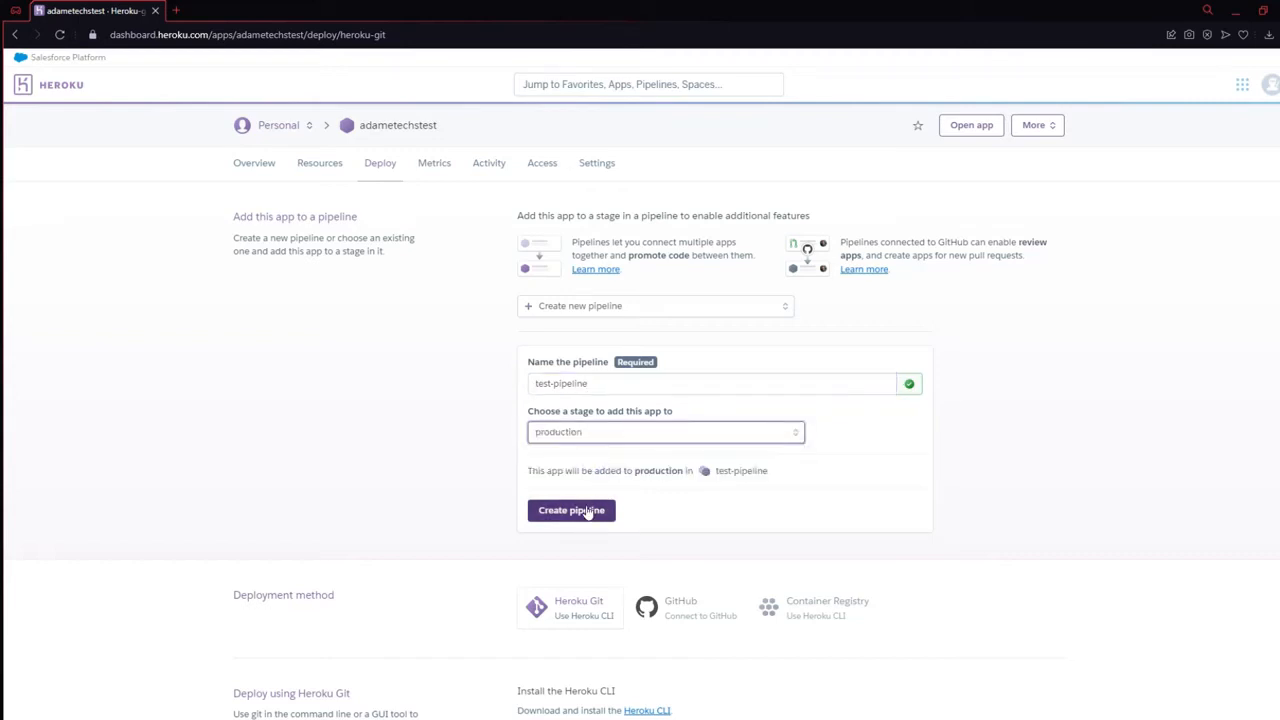
left_click(588, 513)
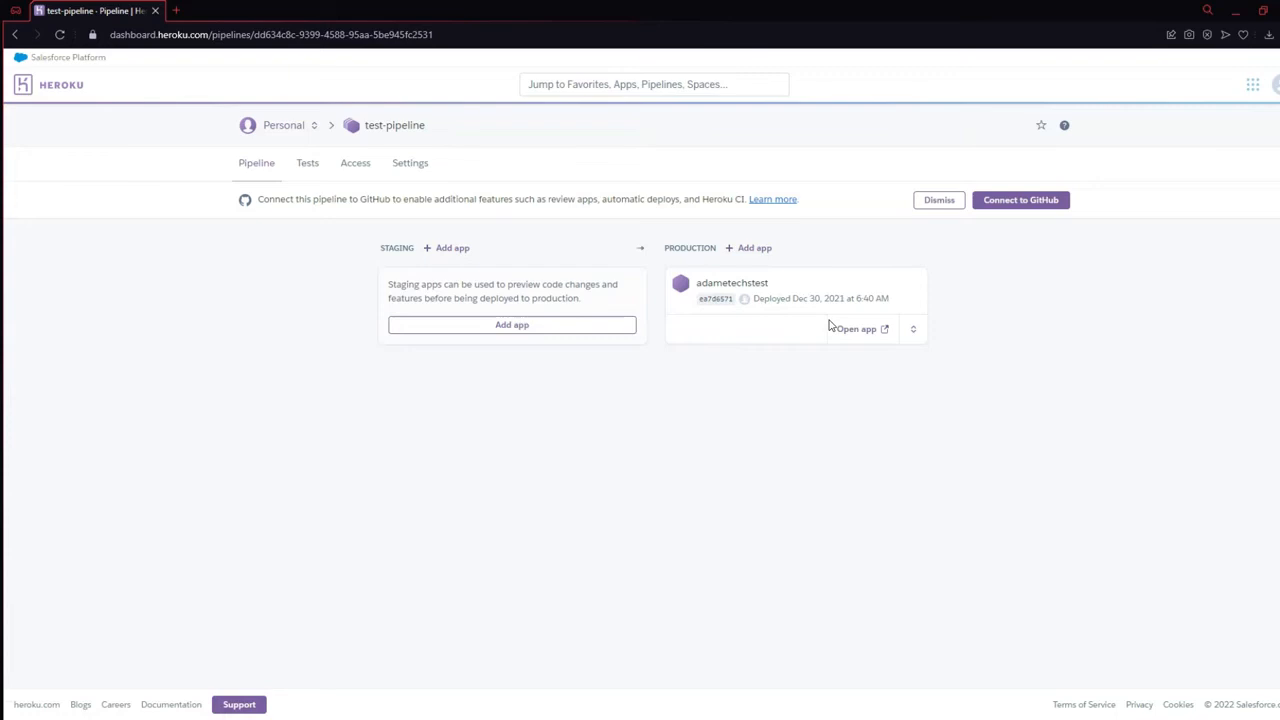
- Create a new app named adame-techs-staging in the pipeline's staging stage
left_click(578, 328)
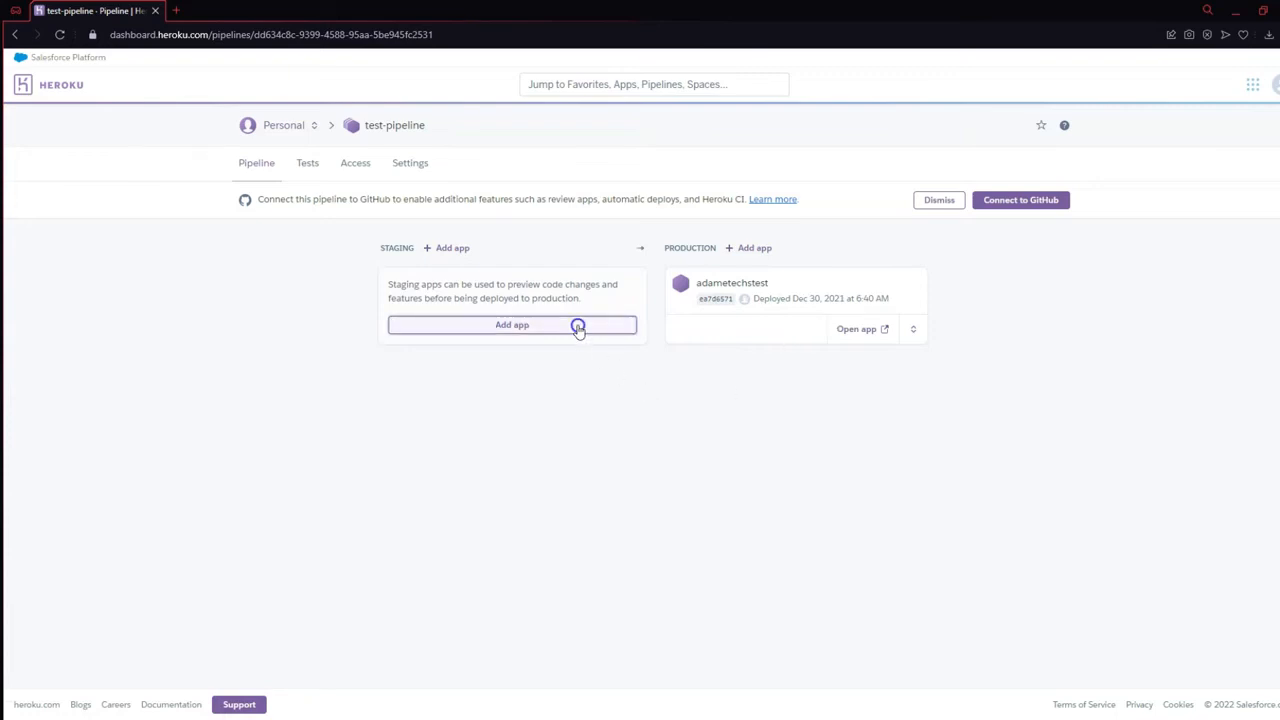
left_click(582, 284)
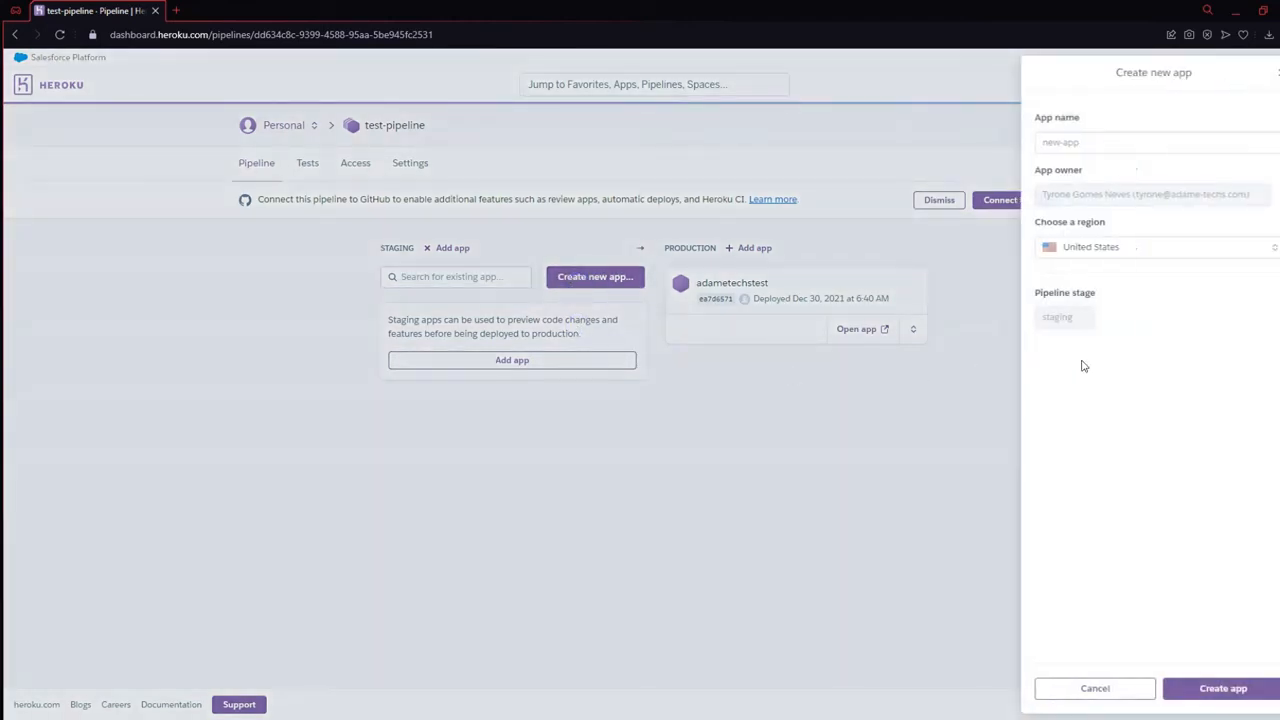
left_click(1087, 145)
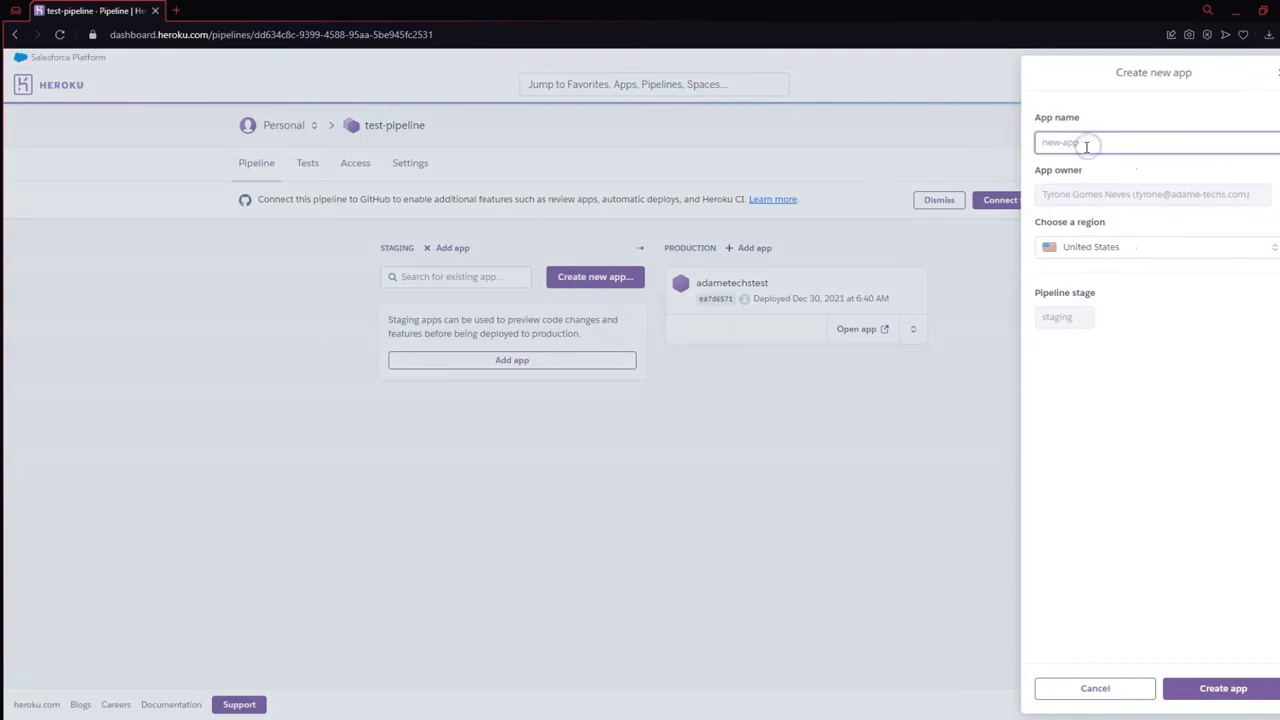
type("Ada")
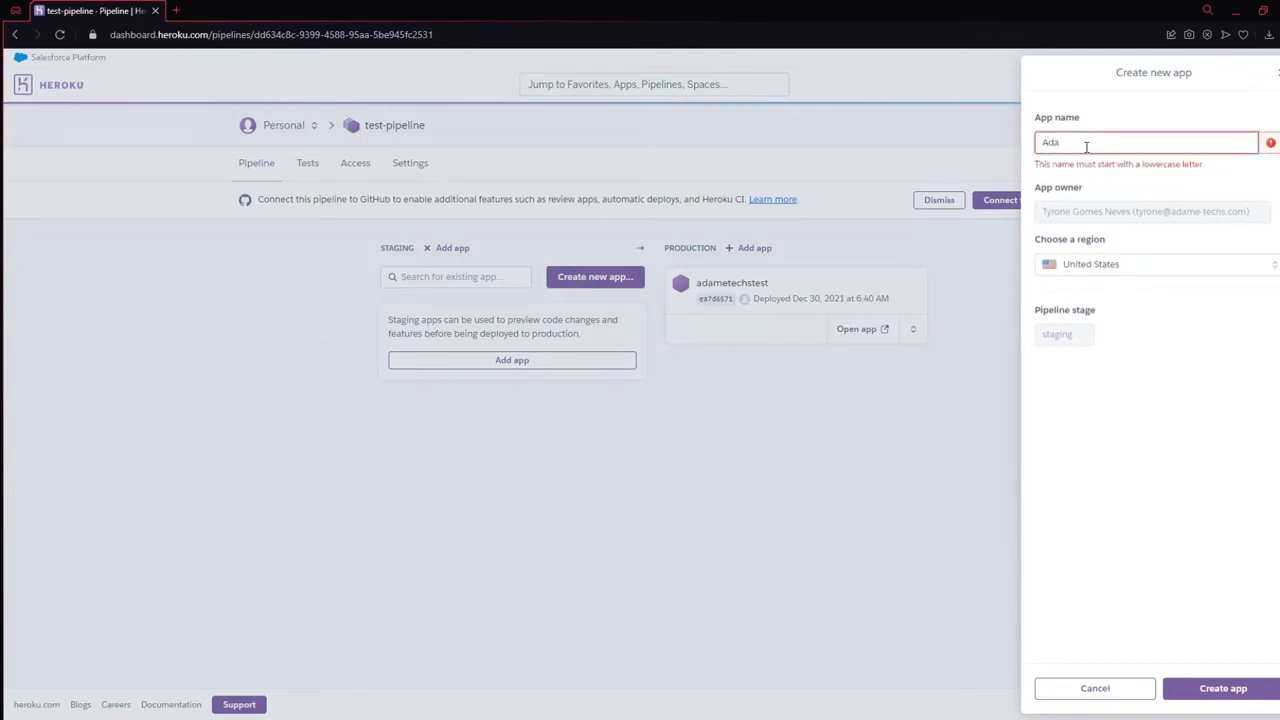
type("me-t")
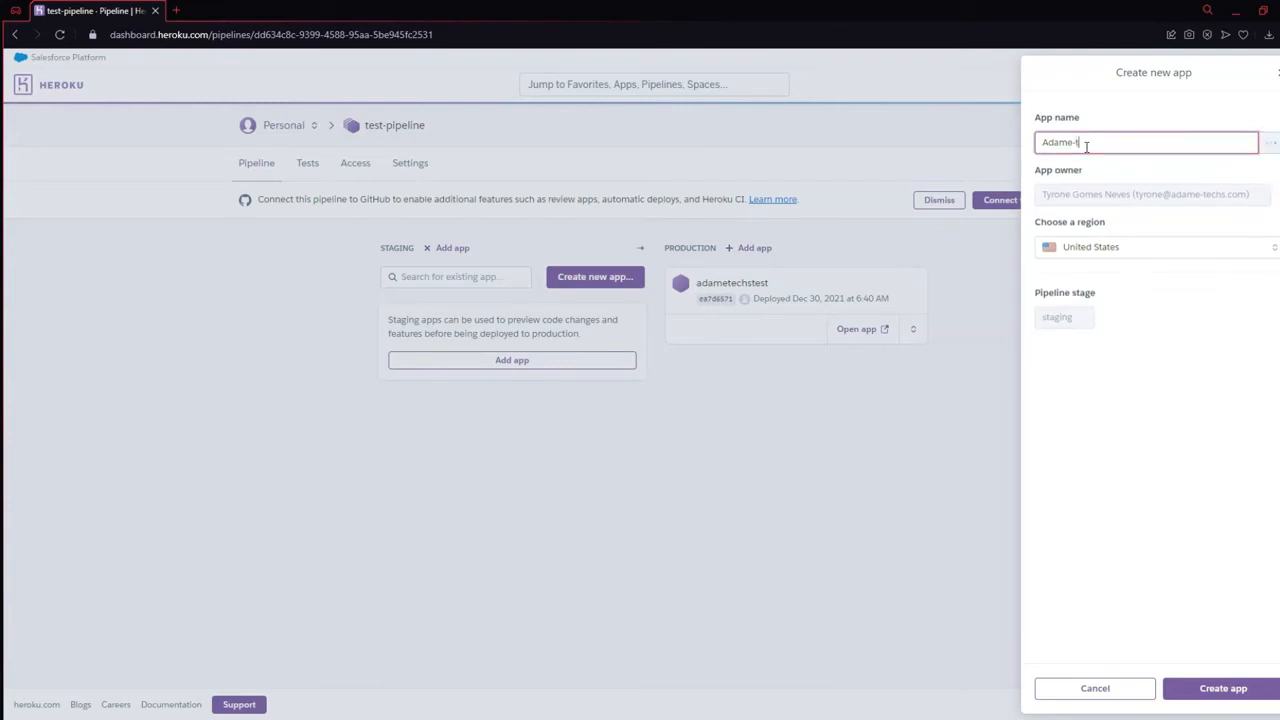
type("echs-staging")
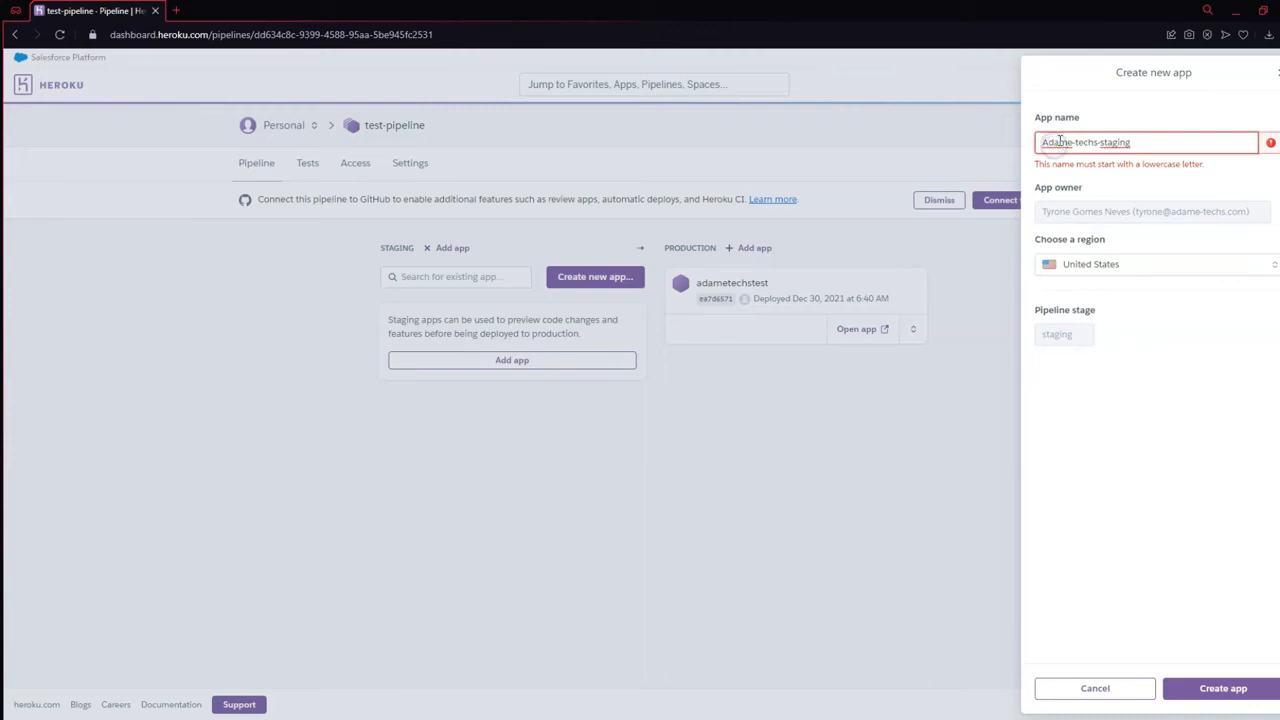
double_click(1060, 142)
type("adame")
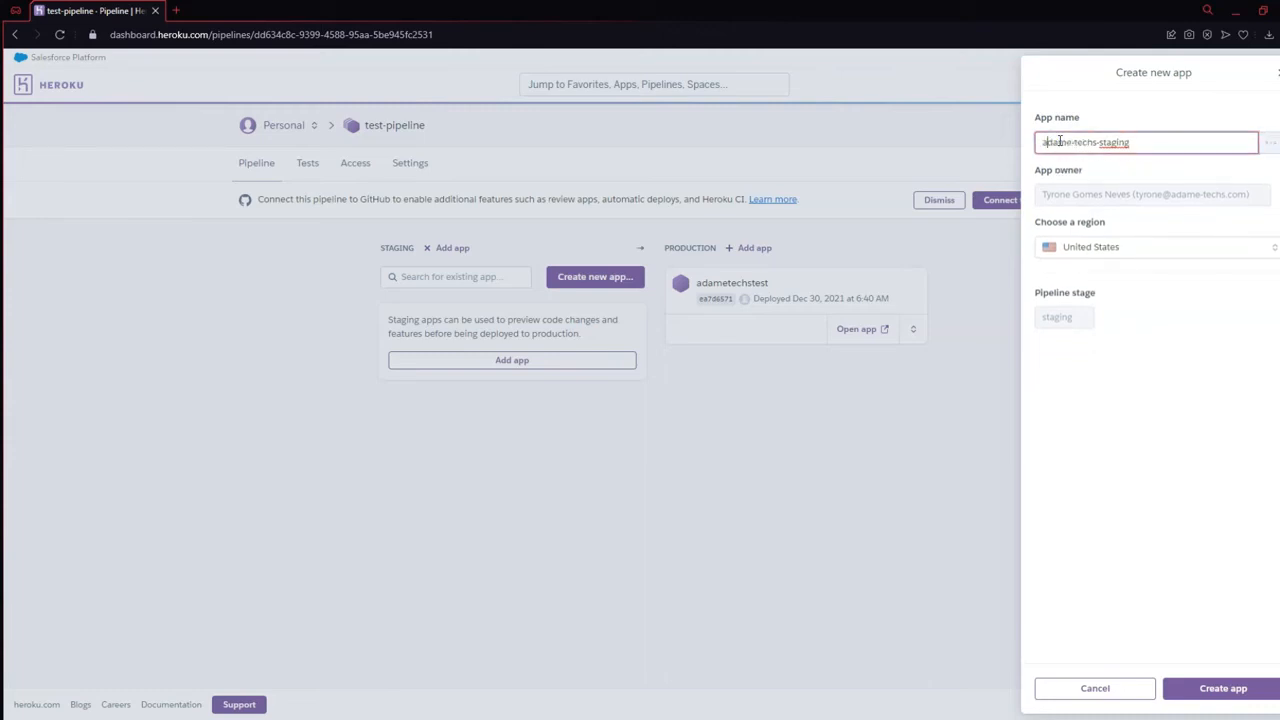
left_click(1222, 690)
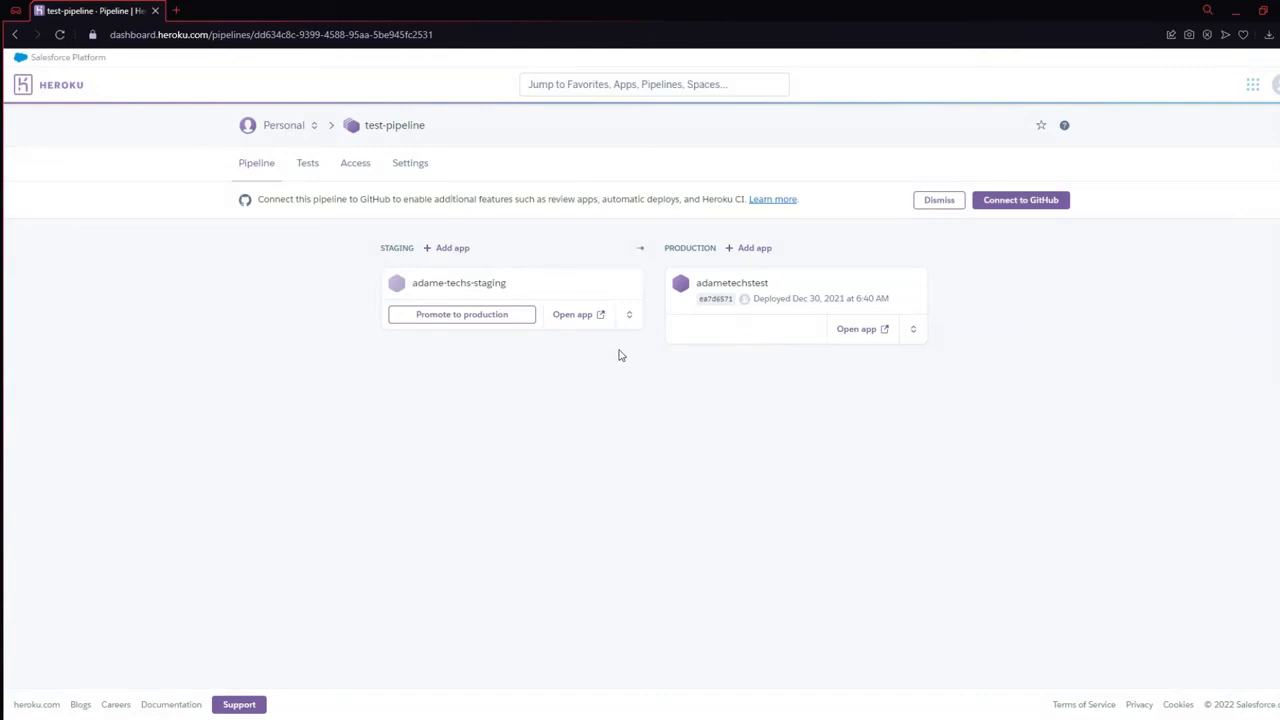
- Cycle the adame-techs-staging app through the development and production stages and back to staging
left_click(629, 314)
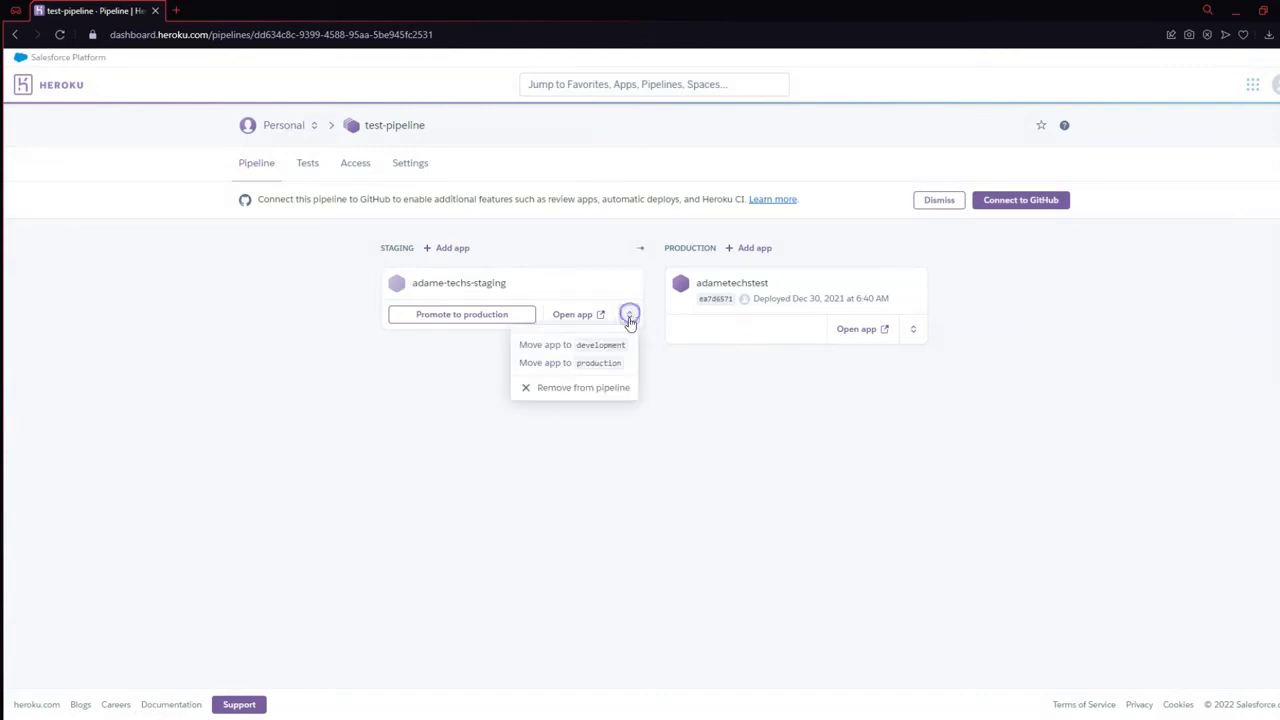
left_click(603, 347)
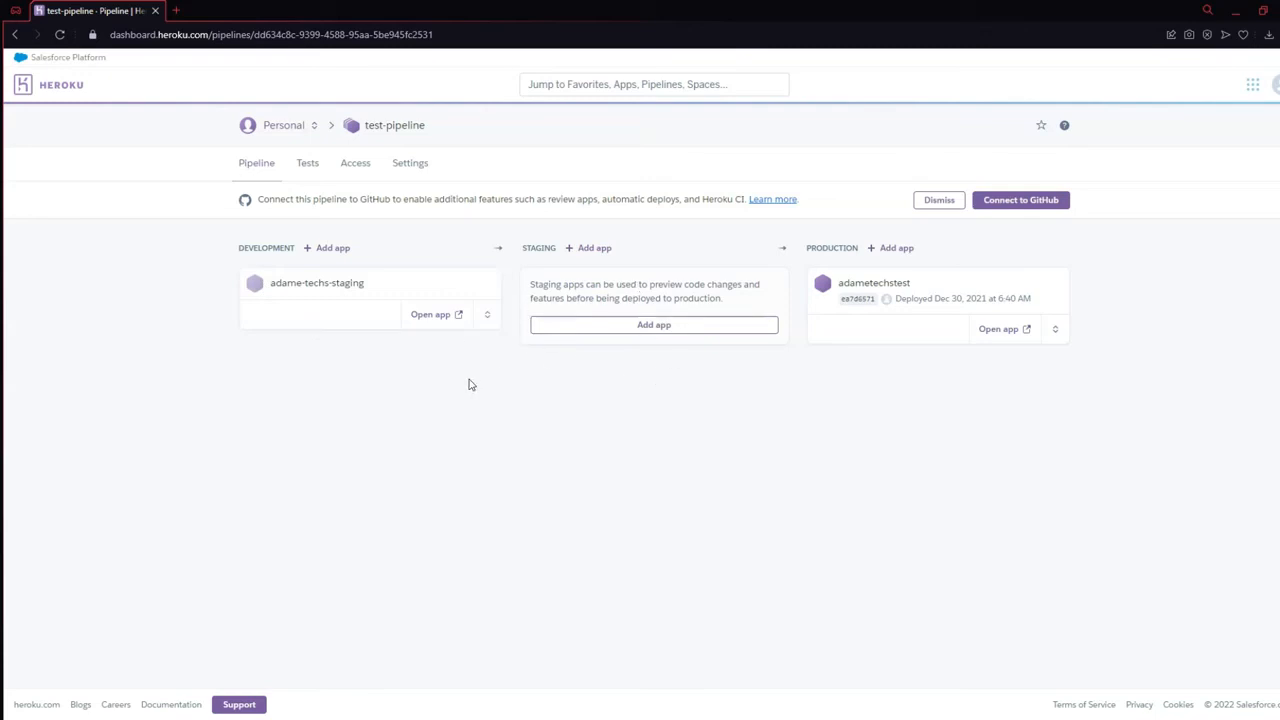
left_click(487, 316)
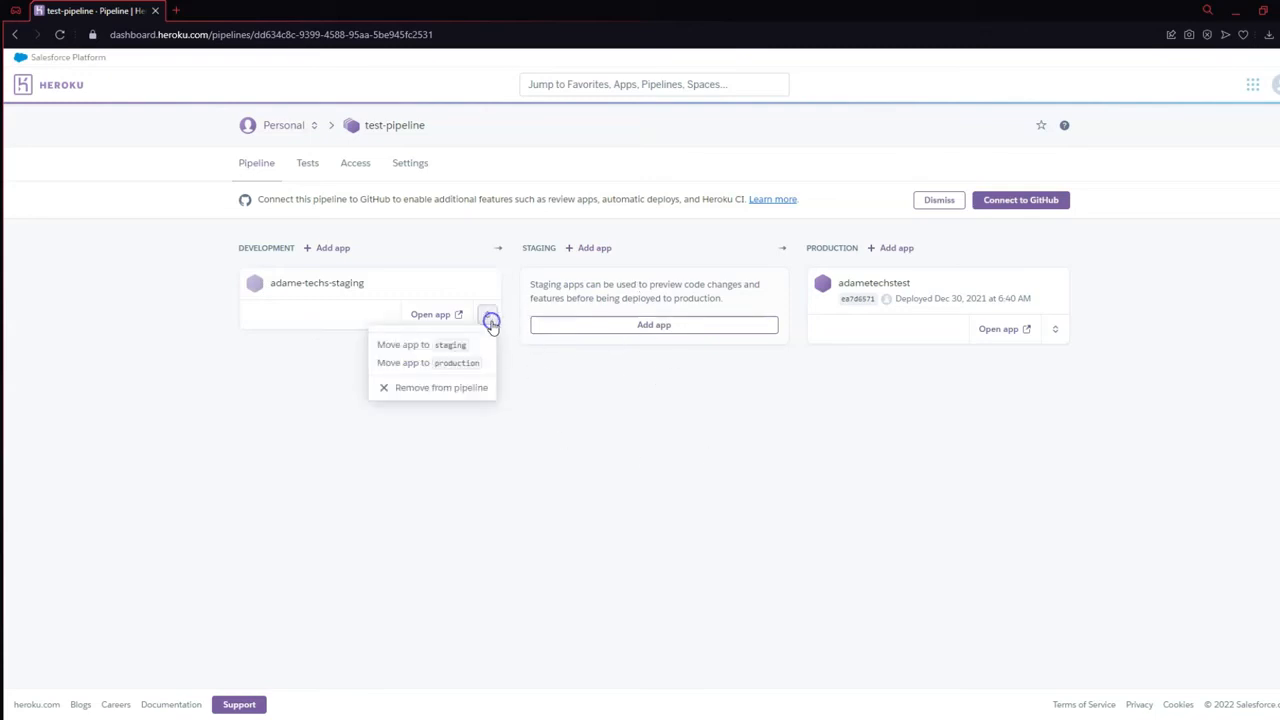
left_click(466, 362)
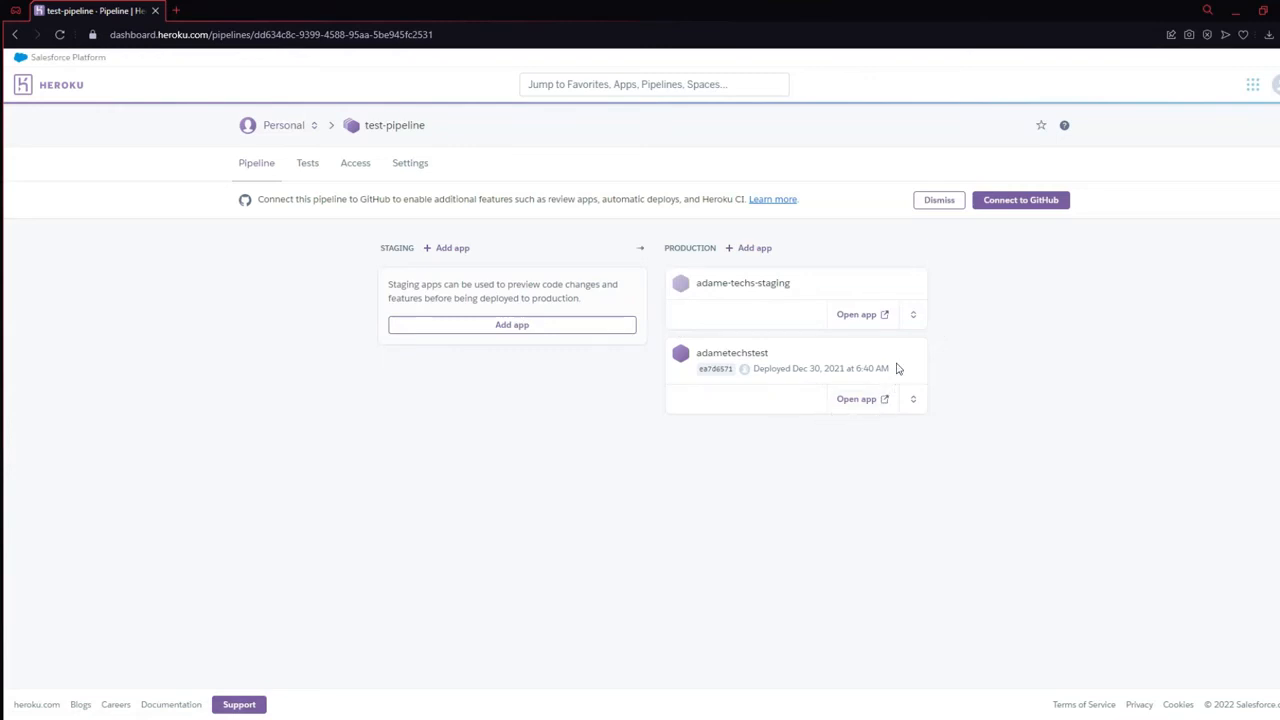
left_click(907, 314)
left_click(903, 363)
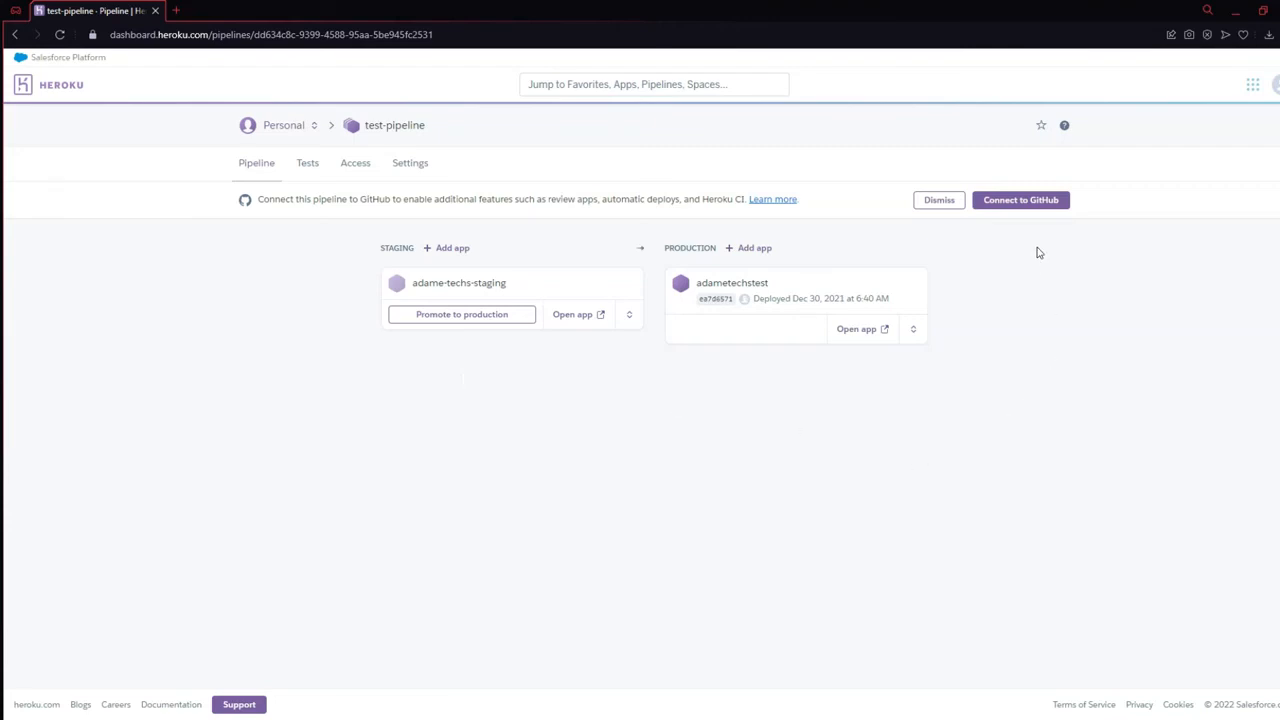
- Connect the pipeline to the GitHub repository named tests
left_click(1031, 205)
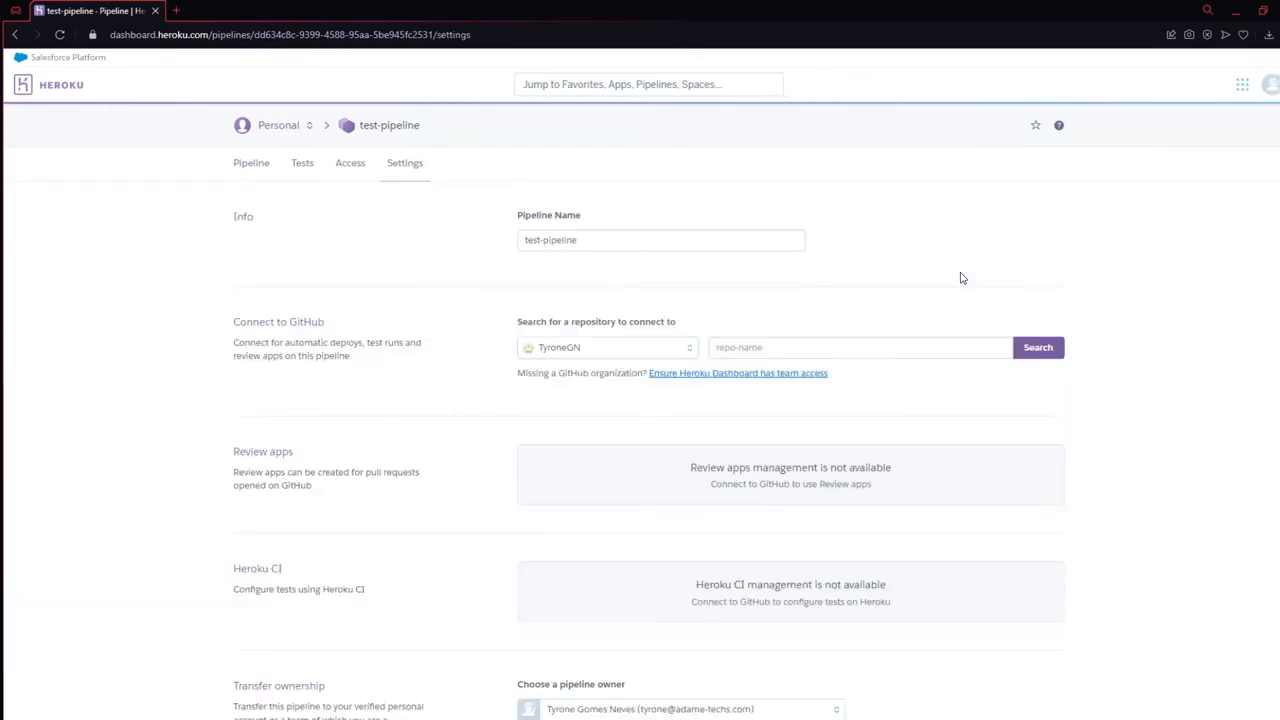
left_click(888, 340)
left_click(880, 378)
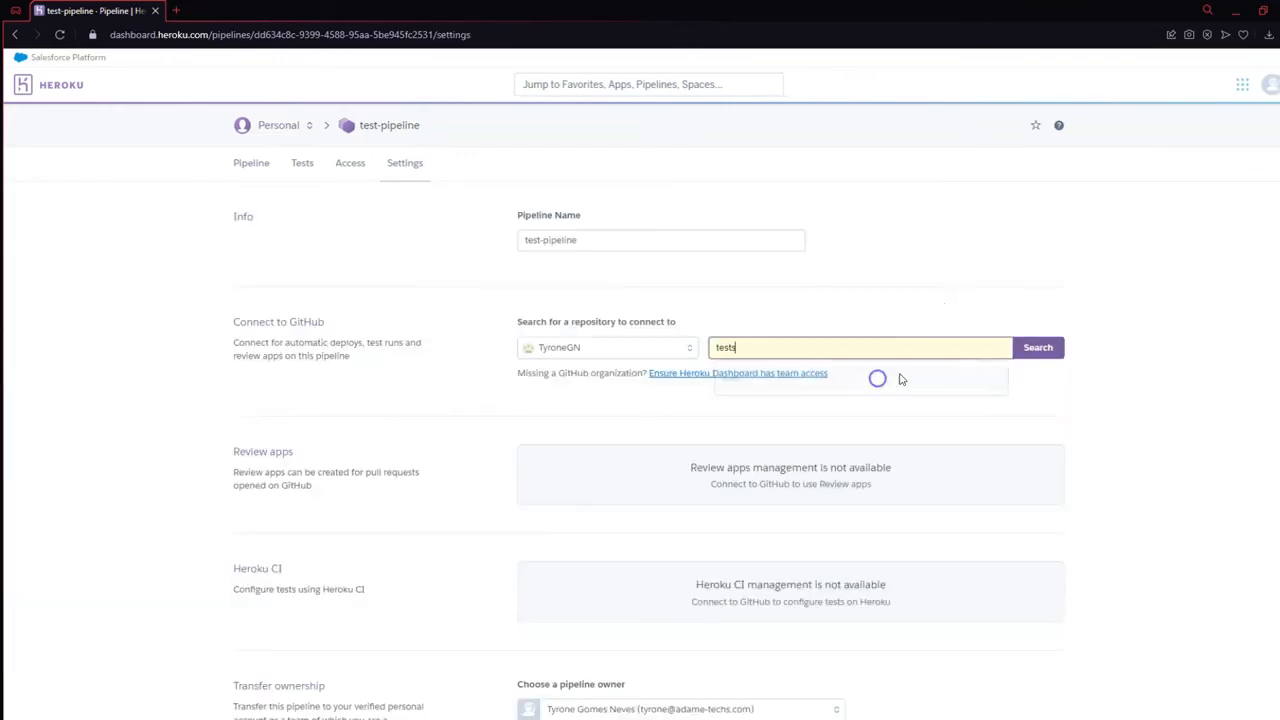
key("Return")
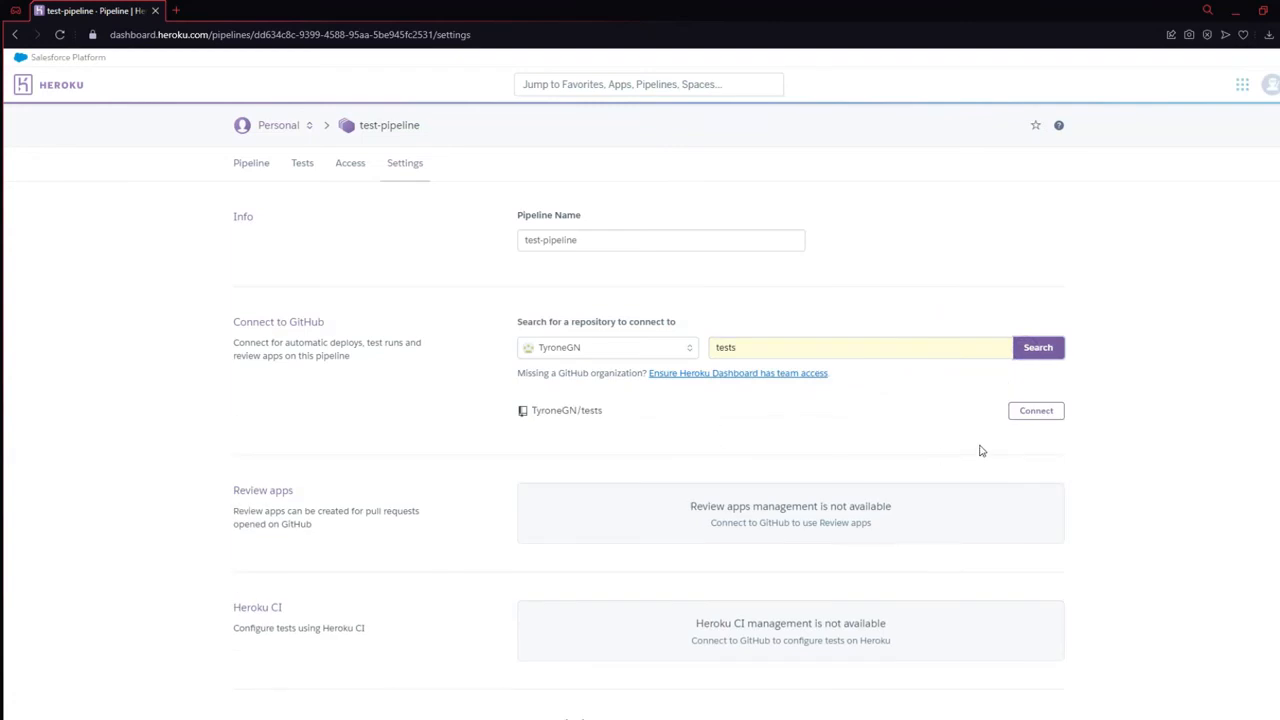
left_click(1034, 413)
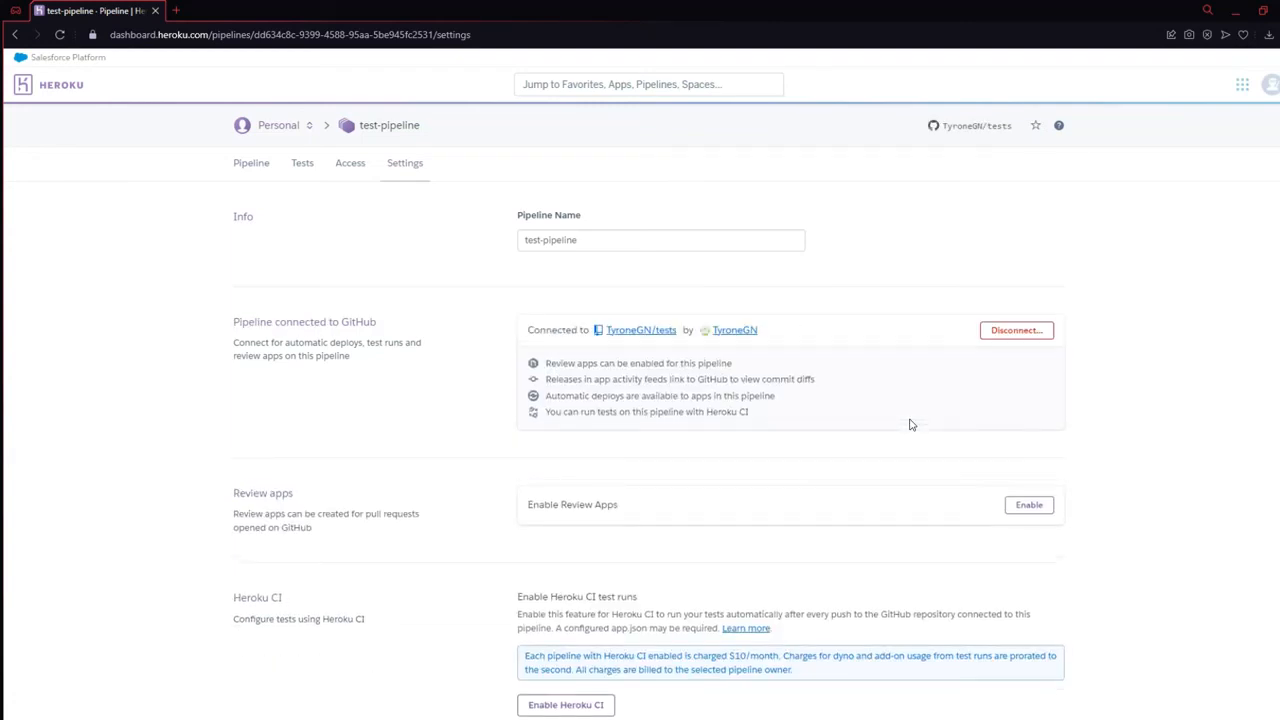
- Enable review apps for test-pipeline with the default options
left_click(265, 172)
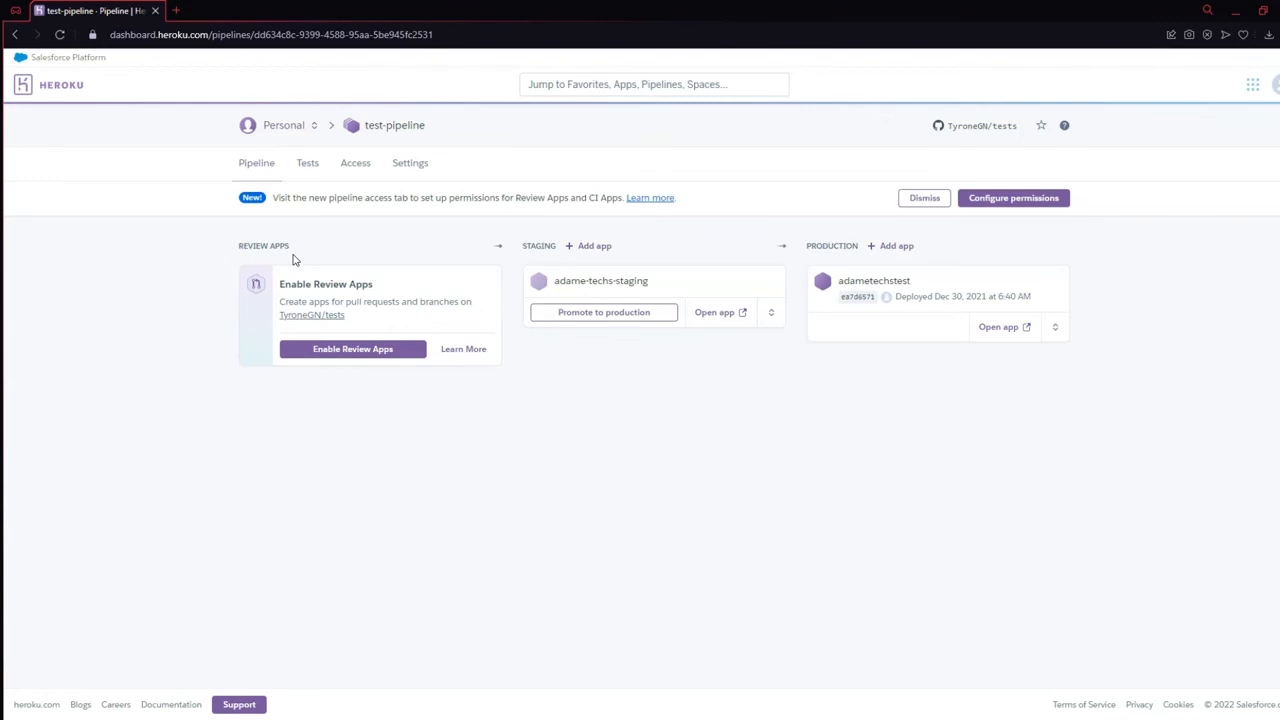
left_click(371, 350)
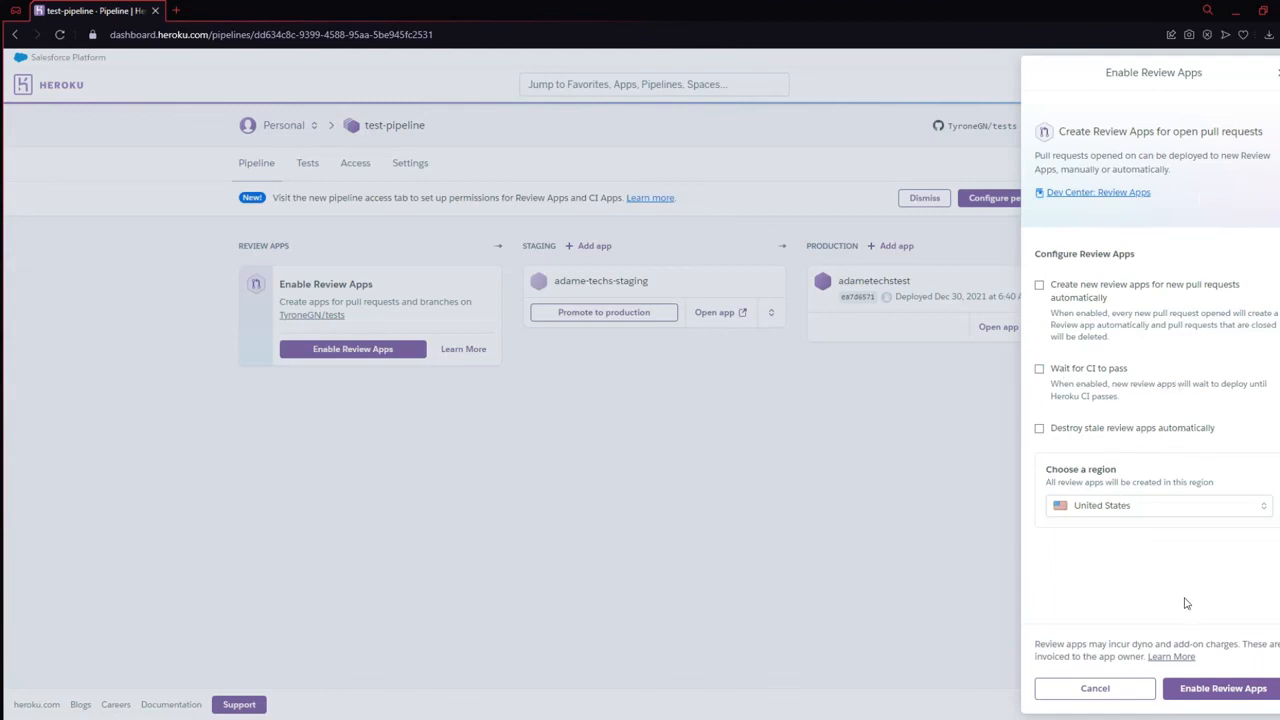
left_click(1209, 700)
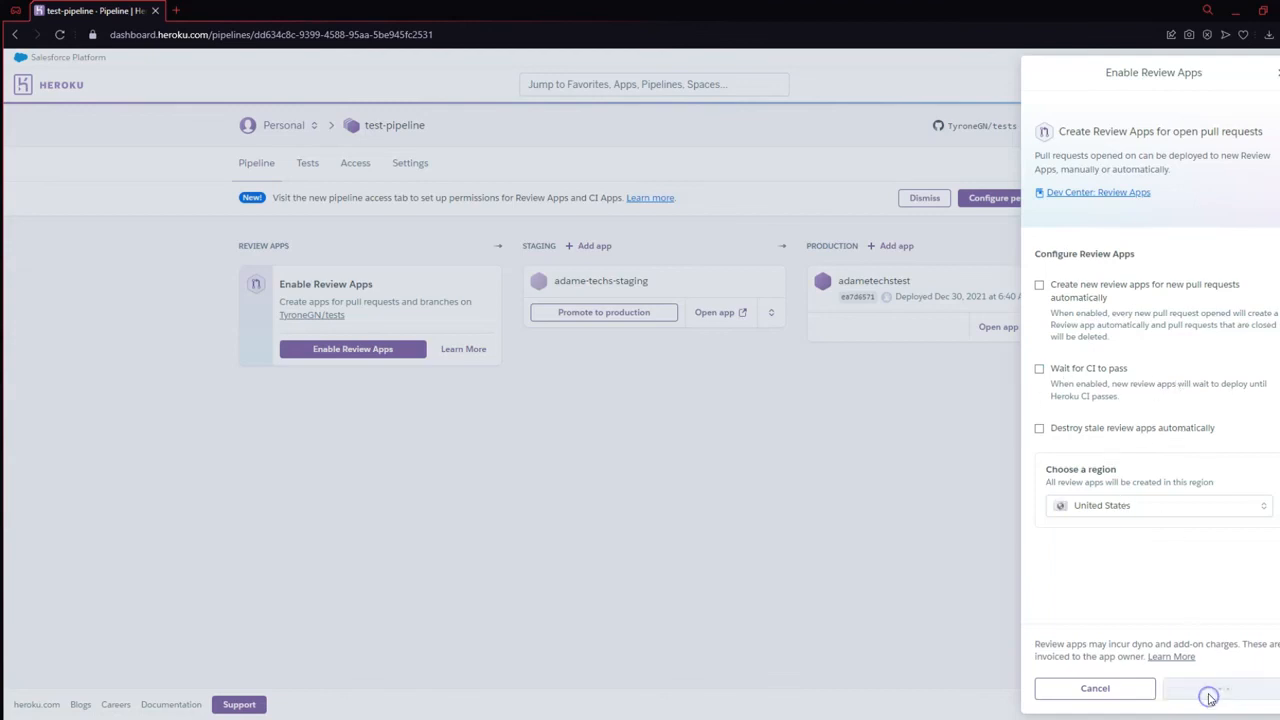